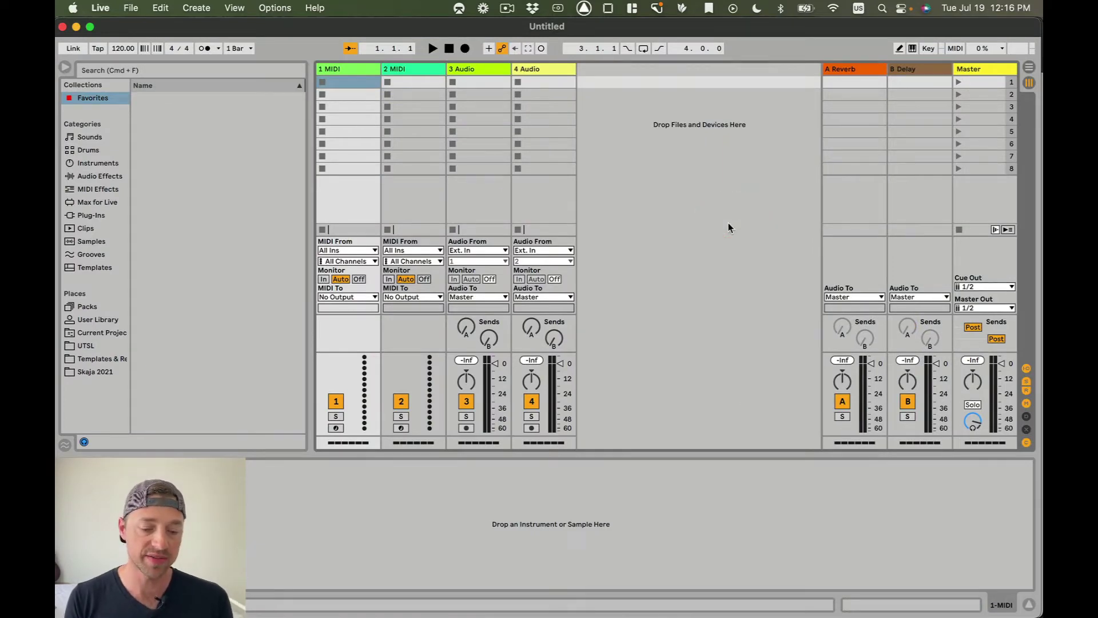
Open Preferences on the Audio page, showing CoreAudio, 48000 Hz and a 512-sample buffer
key("super+comma")
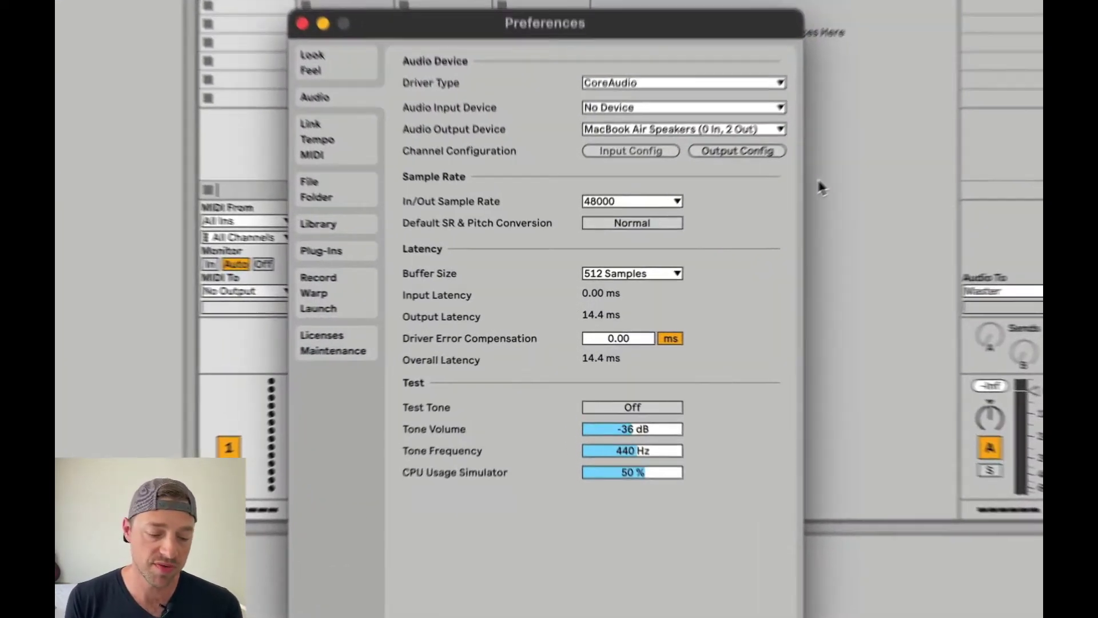
Switch Preferences to the Look/Feel page, with Light theme and 100% brightness
left_click(354, 48)
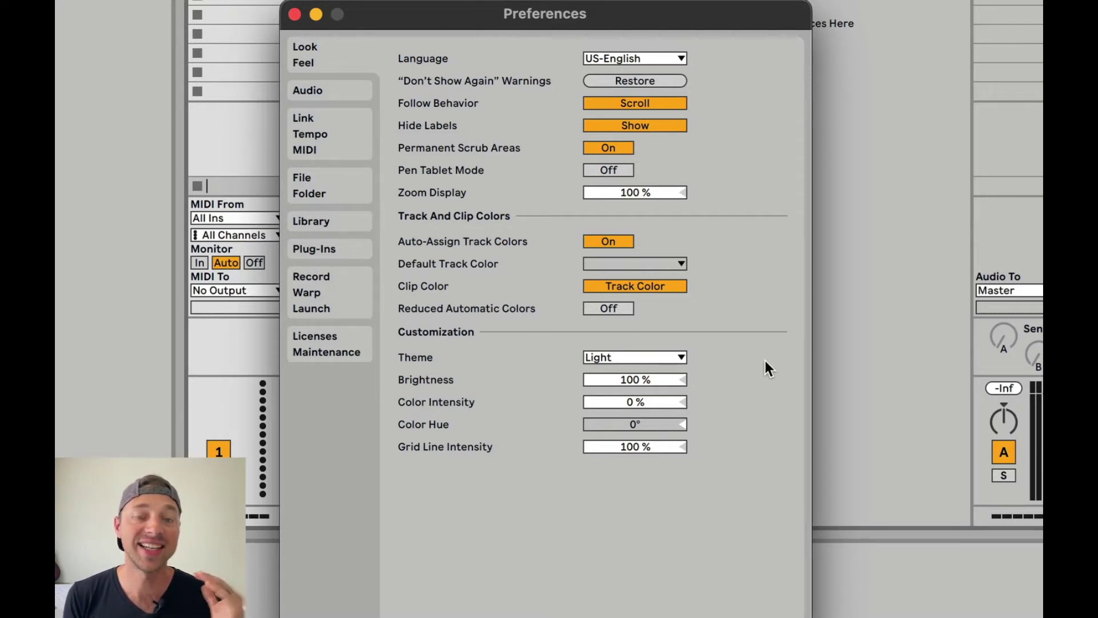
Try the Mid Light and Mid Dark themes, then settle on the Dark theme
left_click(666, 359)
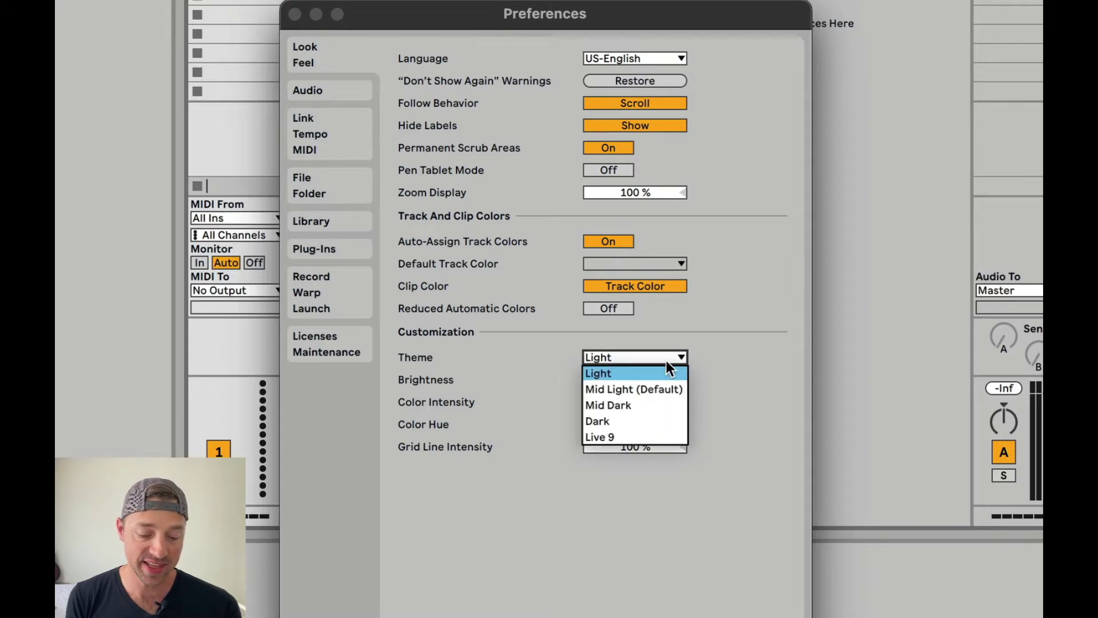
left_click(661, 389)
left_click(669, 358)
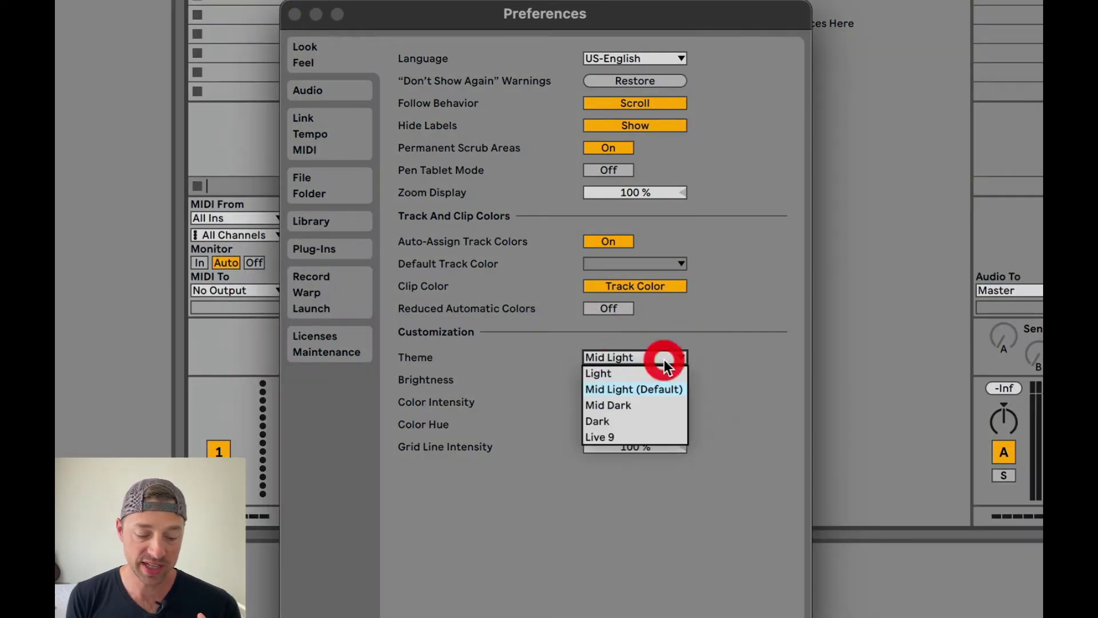
left_click(657, 406)
left_click(657, 358)
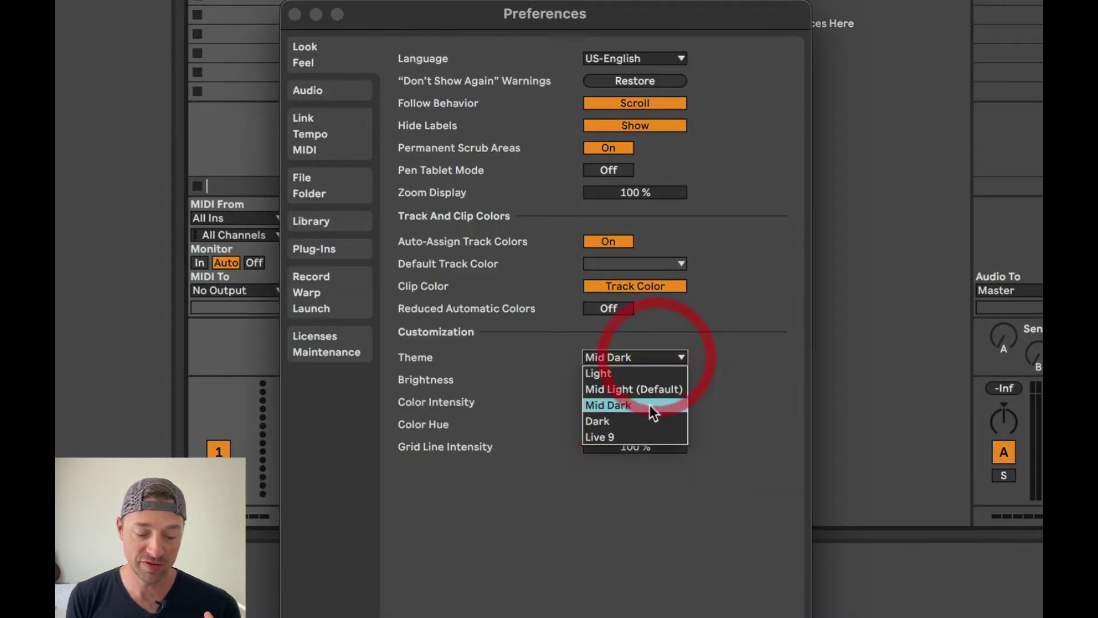
left_click(648, 421)
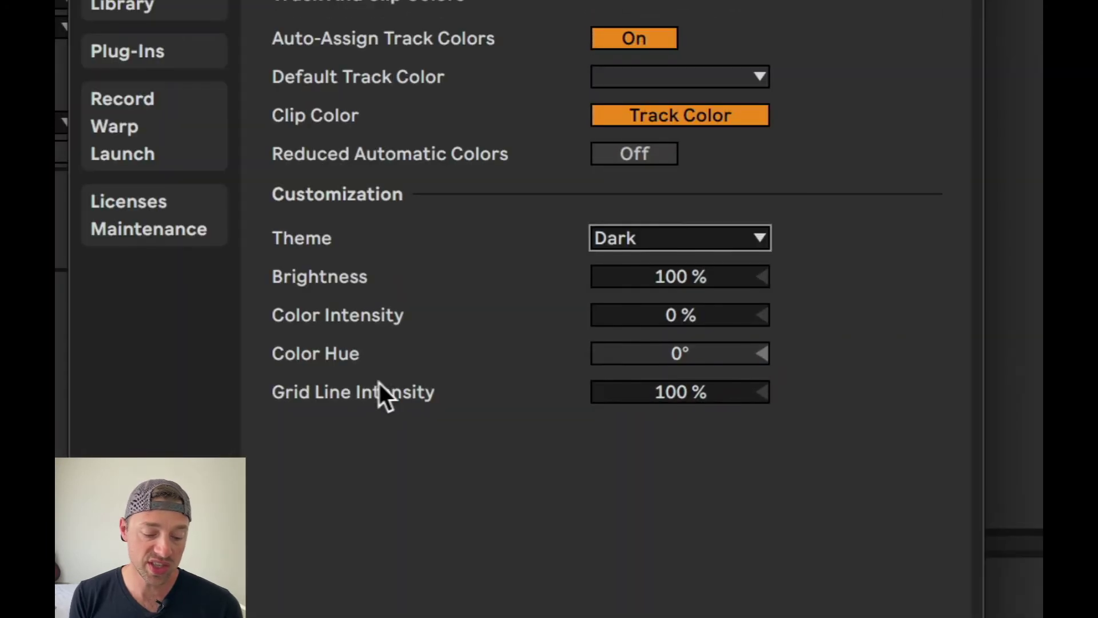
Raise Grid Line Intensity to about 200%
left_click(450, 449)
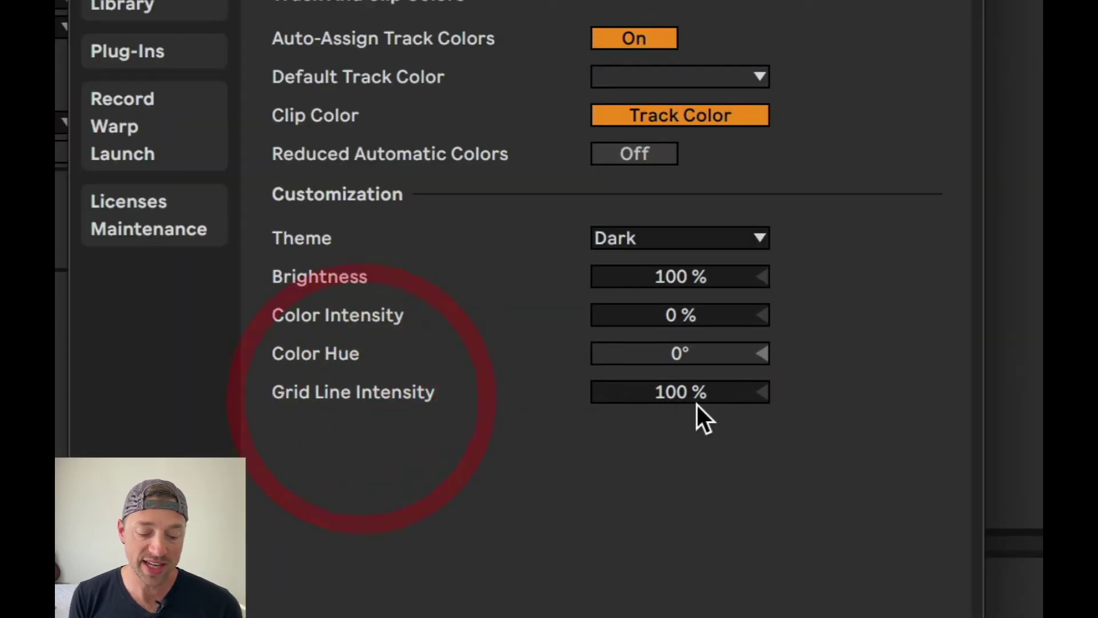
left_click_drag(691, 394, 691, 340)
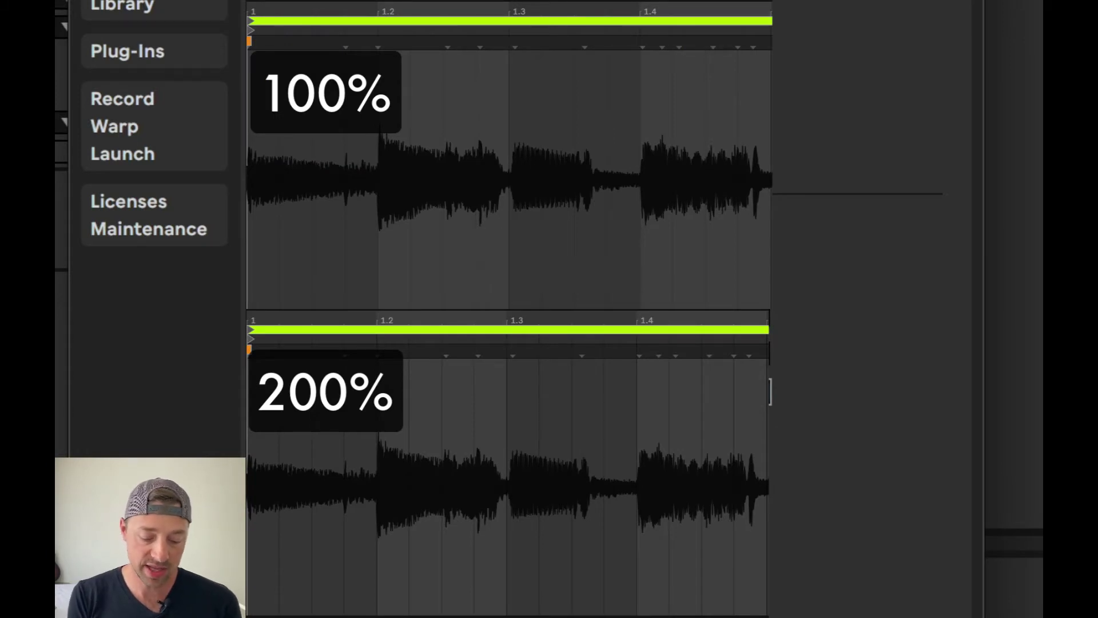
left_click(772, 252)
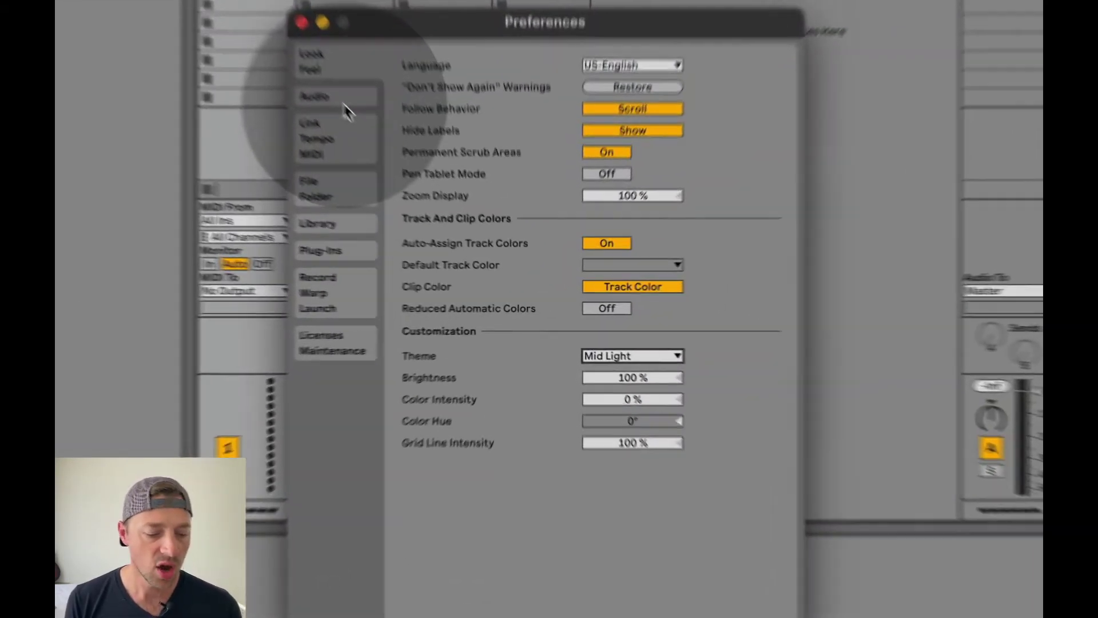
On the Audio page, choose HX Stomp as both the output and input device
left_click(312, 73)
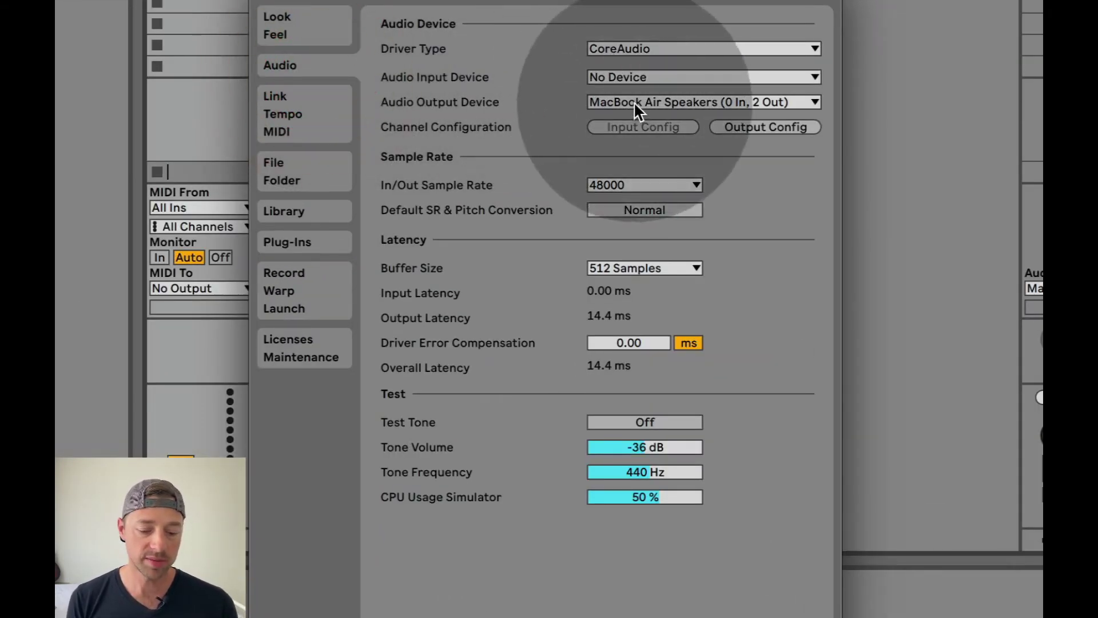
left_click(635, 101)
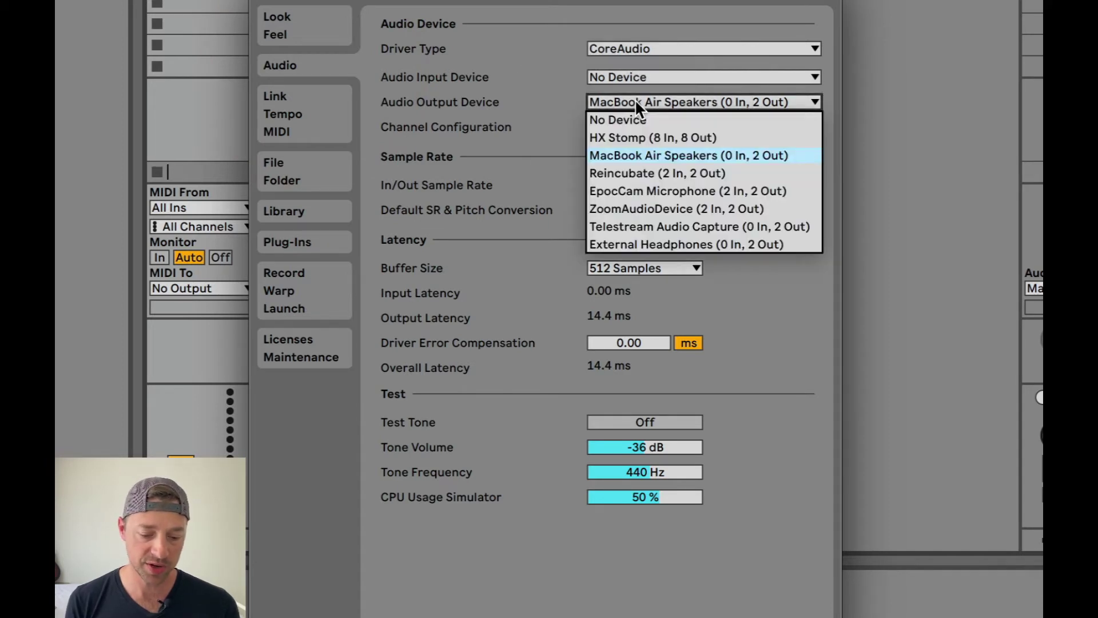
left_click(634, 137)
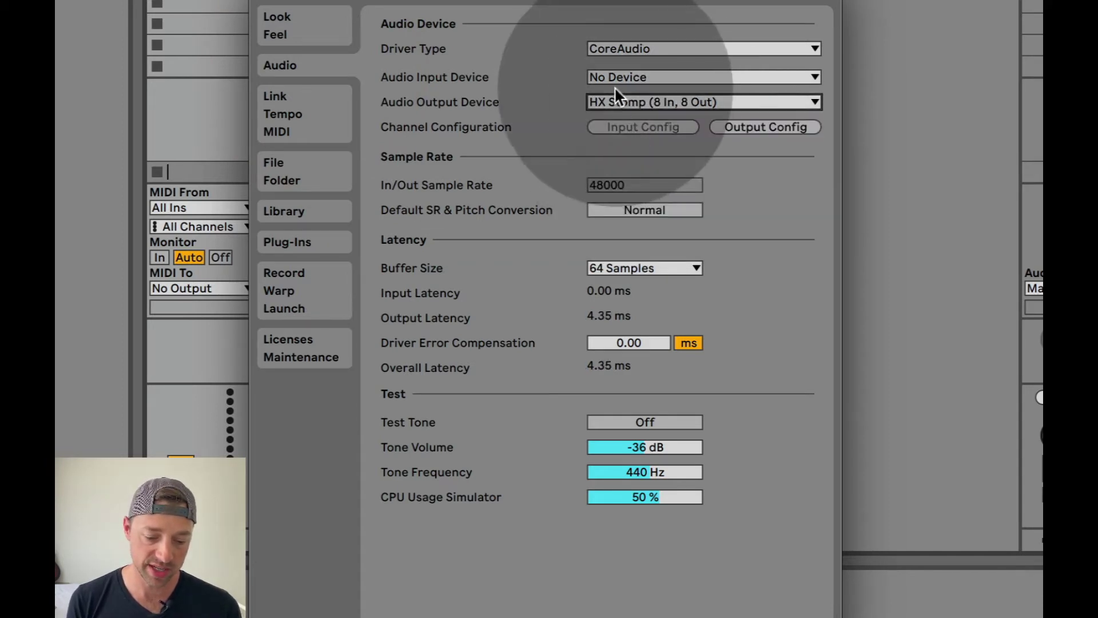
left_click(623, 76)
left_click(627, 106)
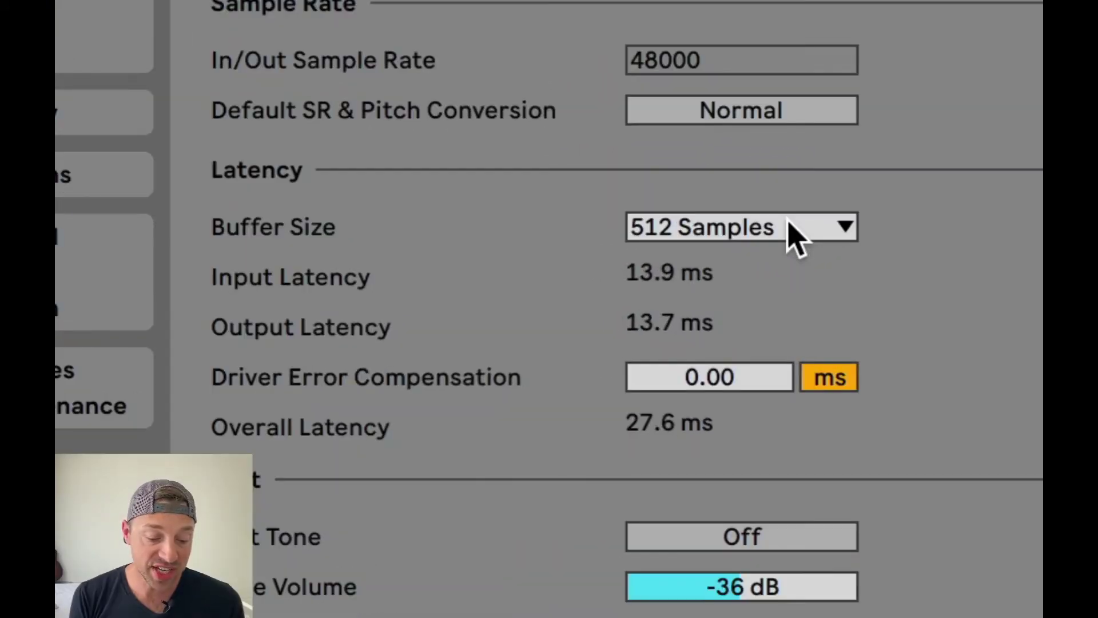
Set the audio buffer size to 64 samples, briefly trying a 32-sample buffer
left_click(788, 227)
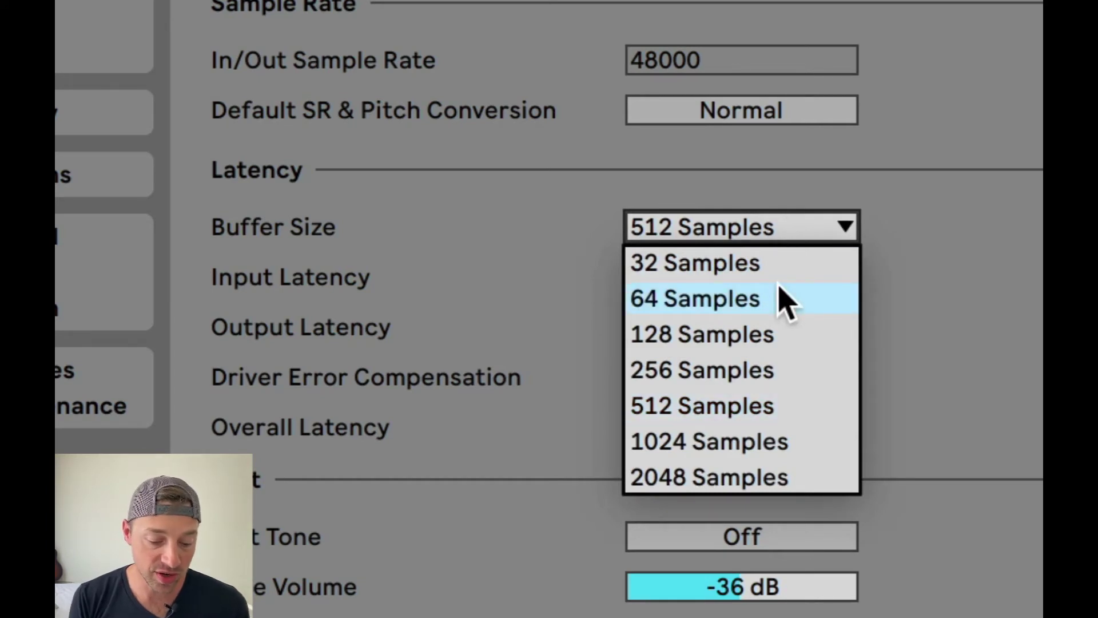
left_click(912, 232)
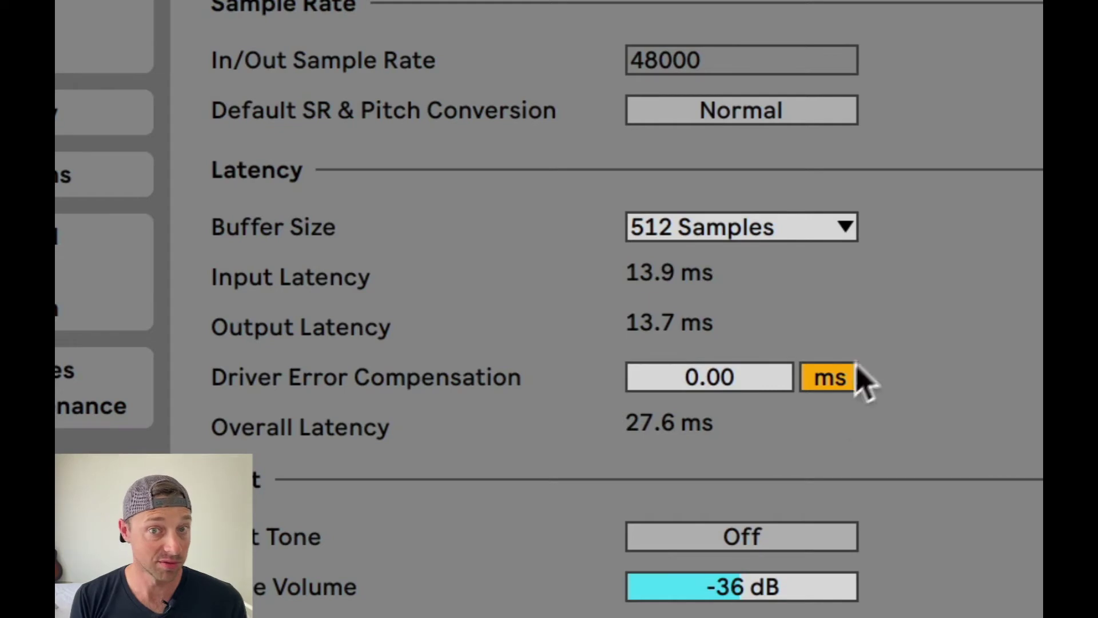
left_click(828, 245)
left_click(788, 292)
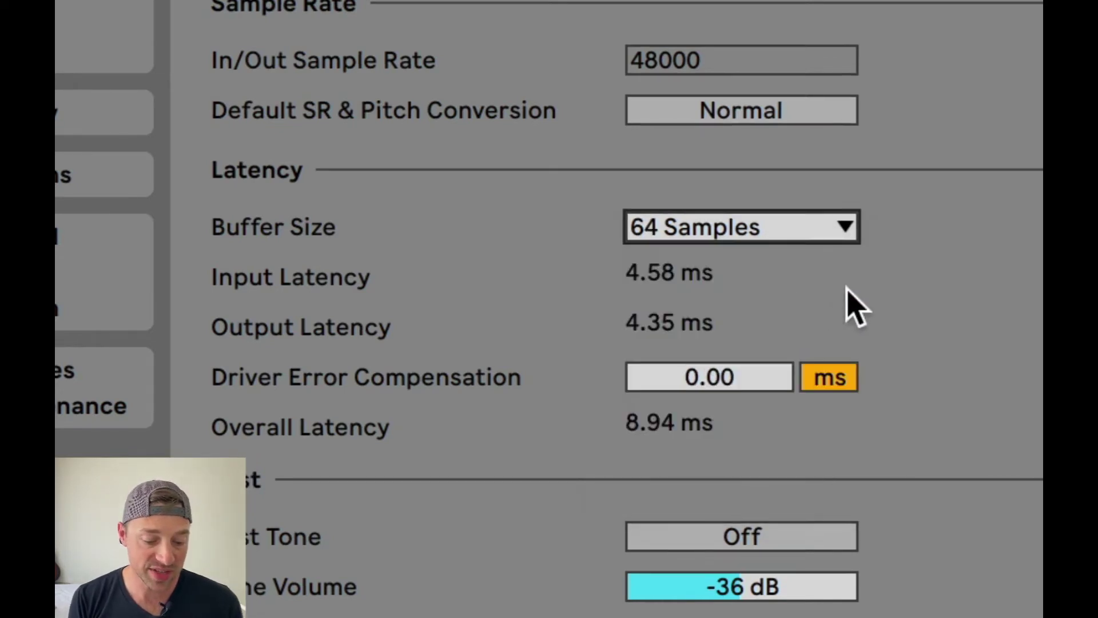
left_click(788, 236)
left_click(779, 261)
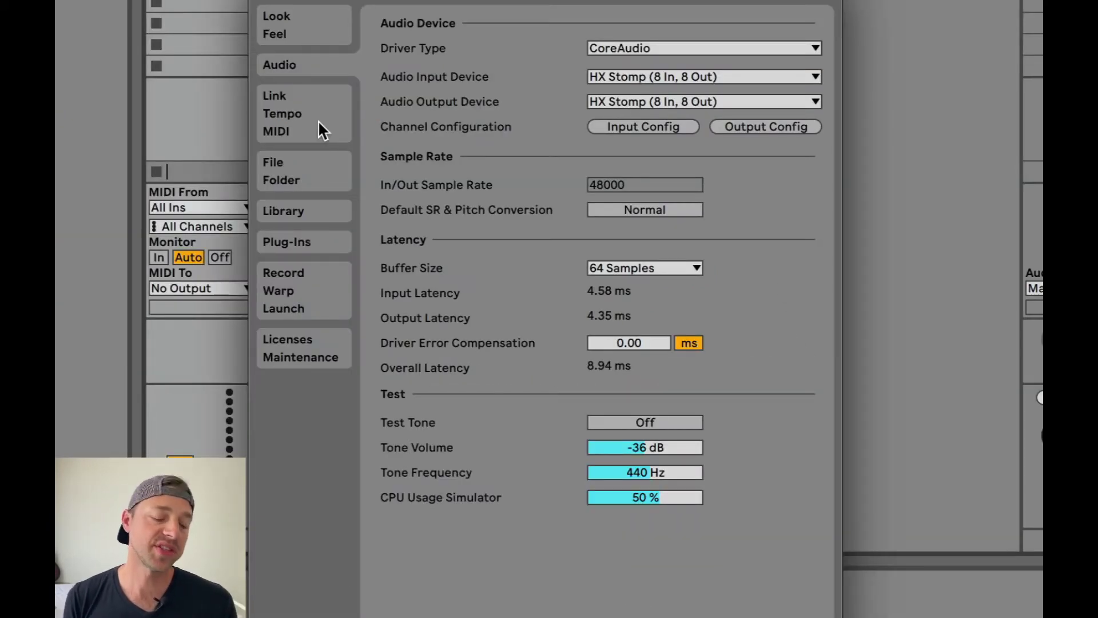
Browse the preference pages to Record/Warp/Launch and keep AIFF as the recording file type
left_click(319, 122)
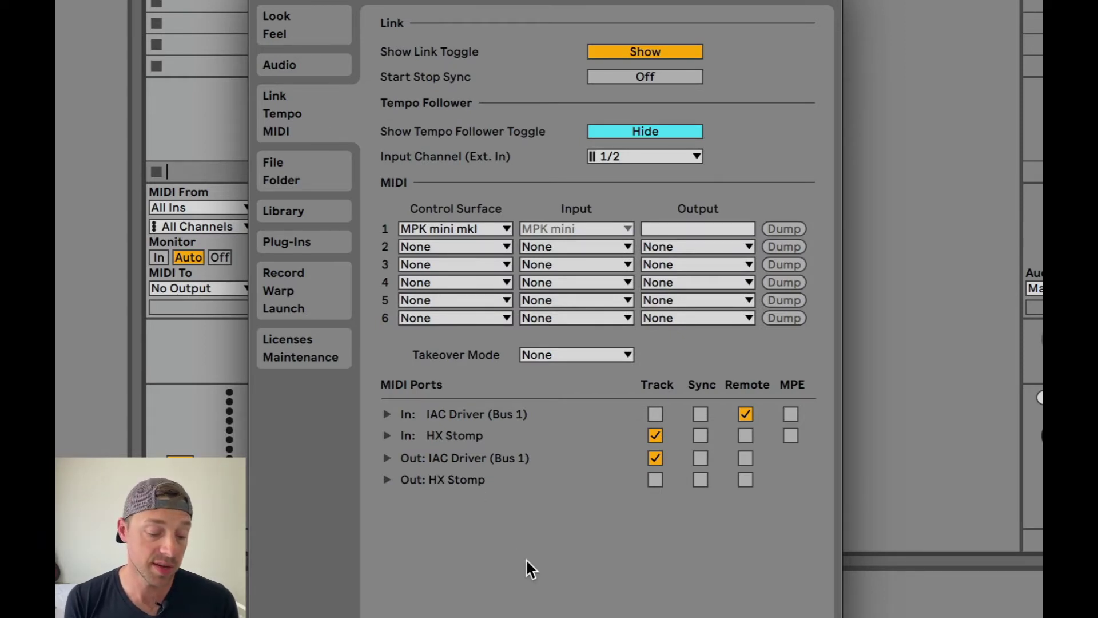
left_click(312, 172)
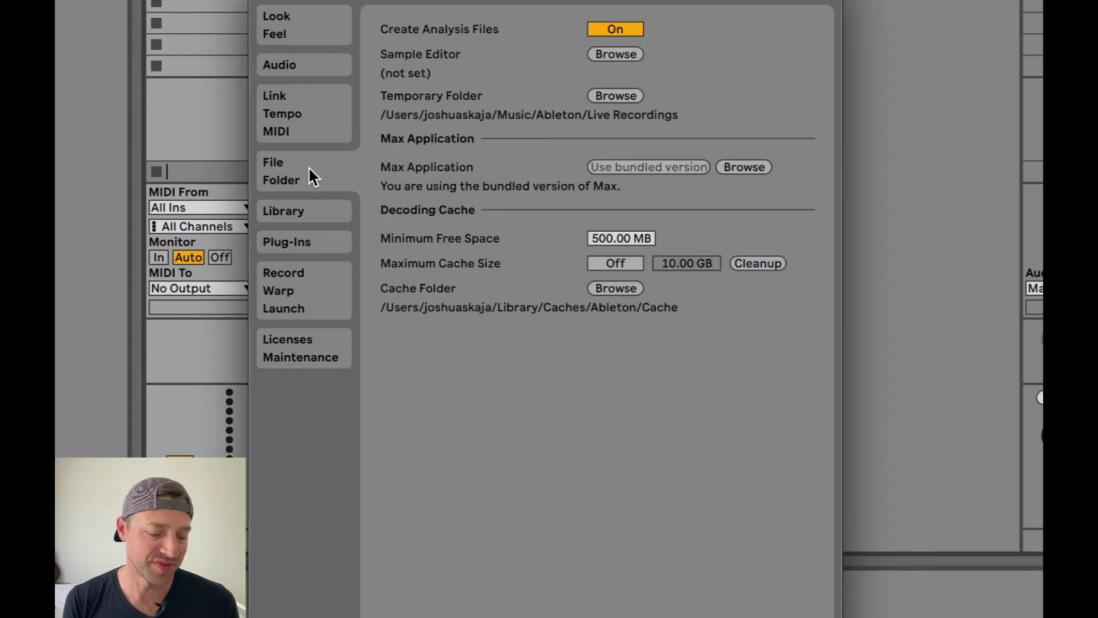
left_click(310, 211)
left_click(312, 243)
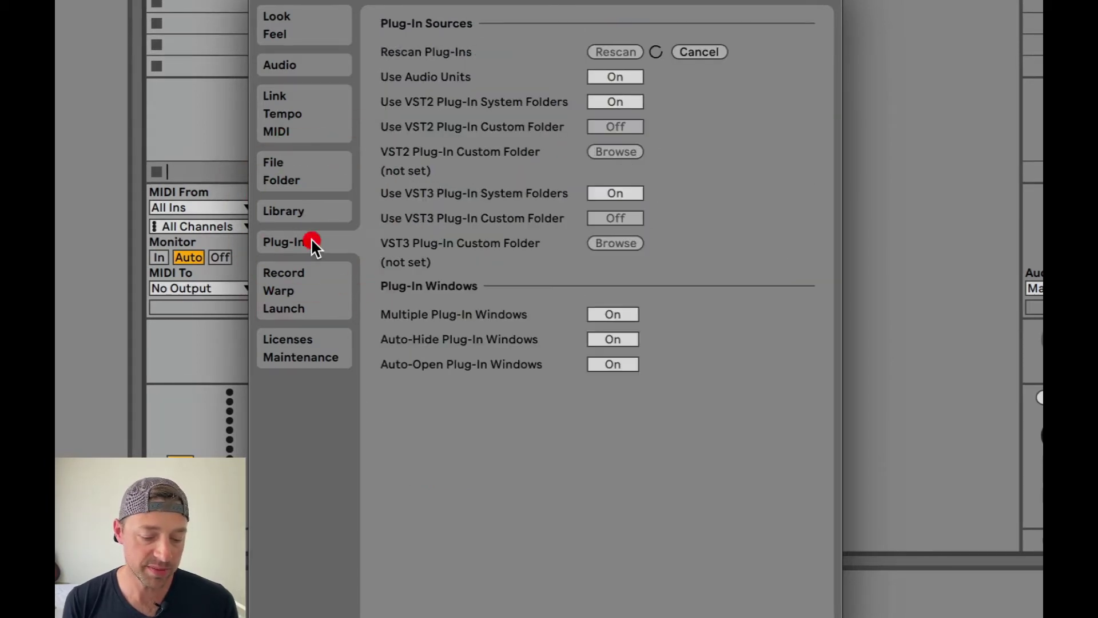
left_click(314, 296)
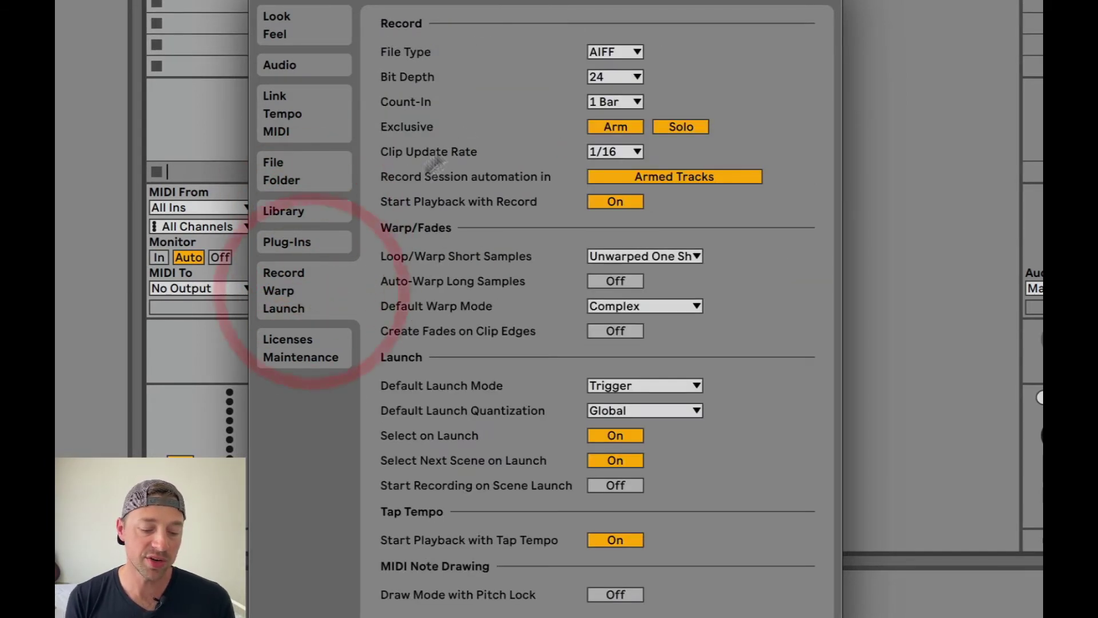
left_click(634, 51)
left_click(639, 53)
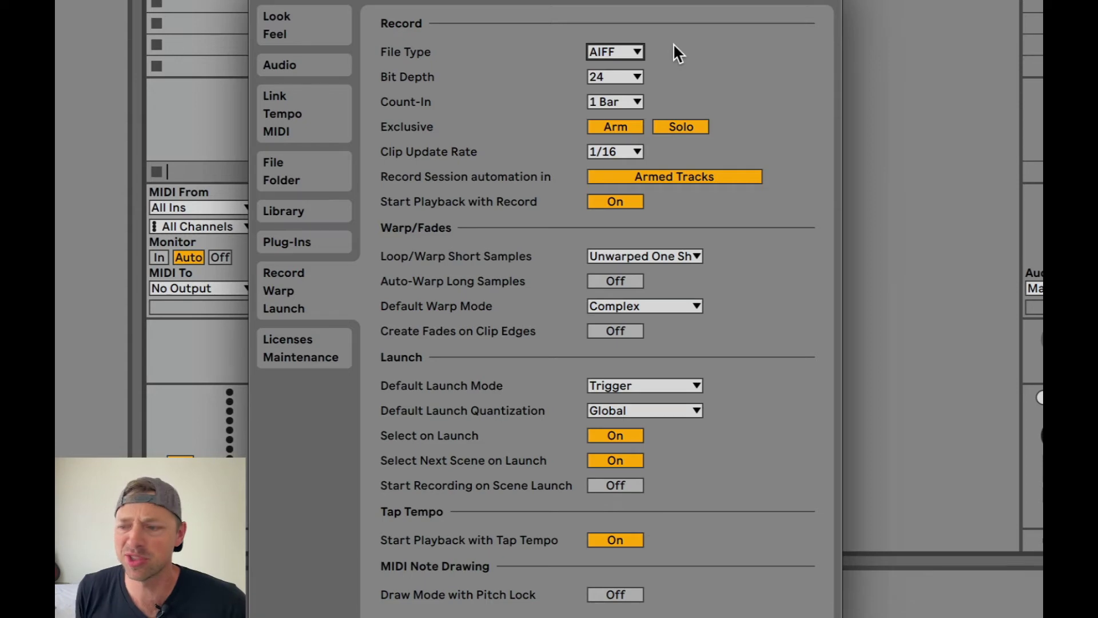
Keep short samples as Unwarped One Shot, Auto-Warp Long Samples off, and Complex warp mode
left_click(417, 249)
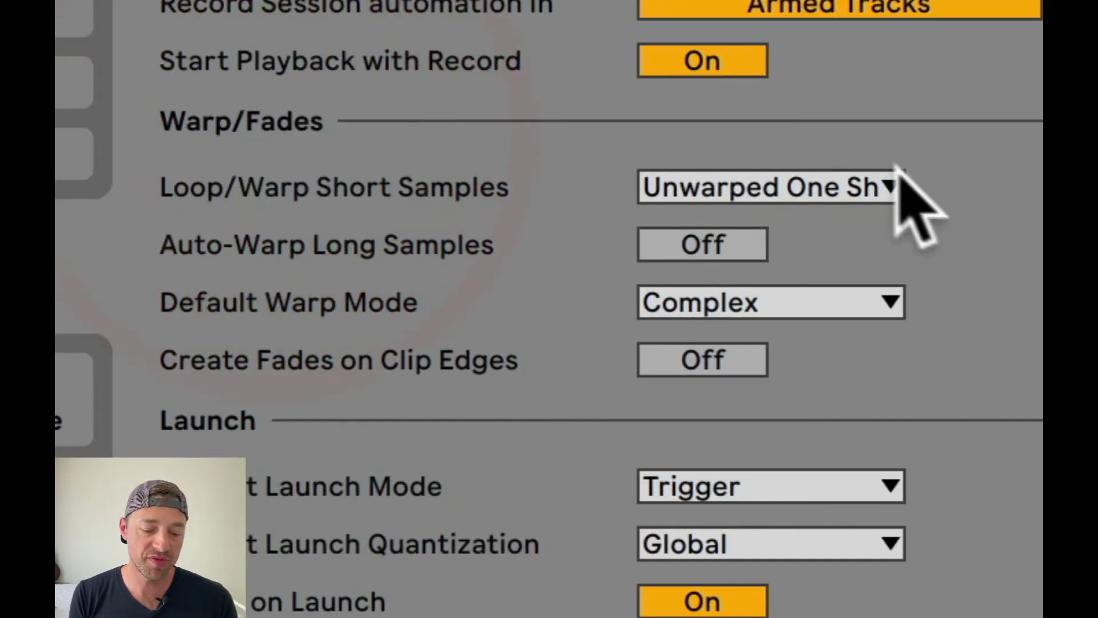
left_click(890, 190)
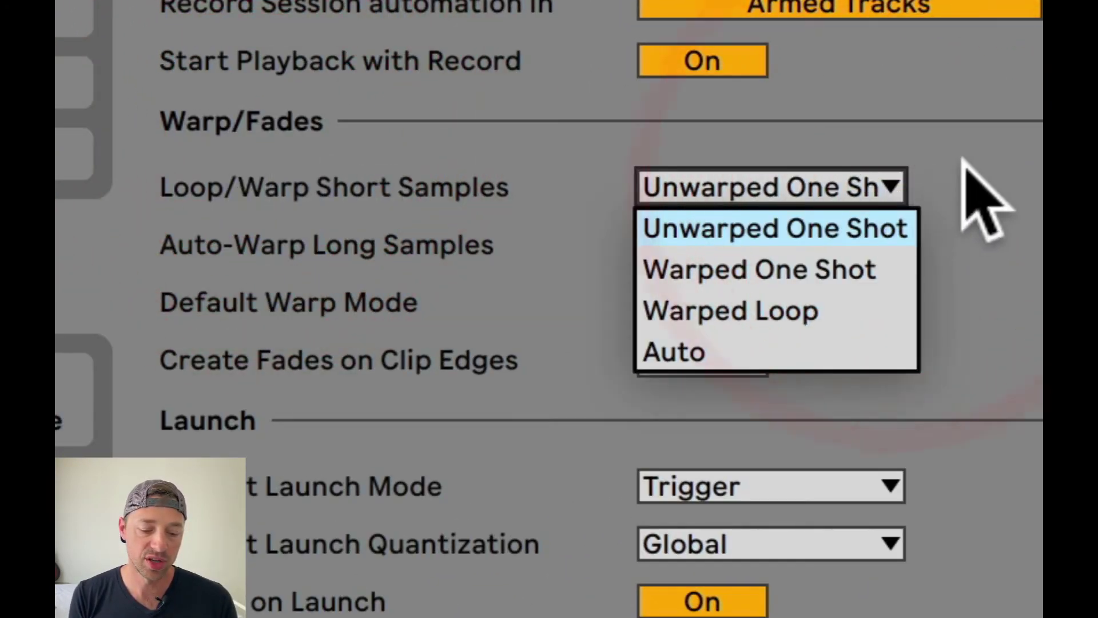
left_click(964, 179)
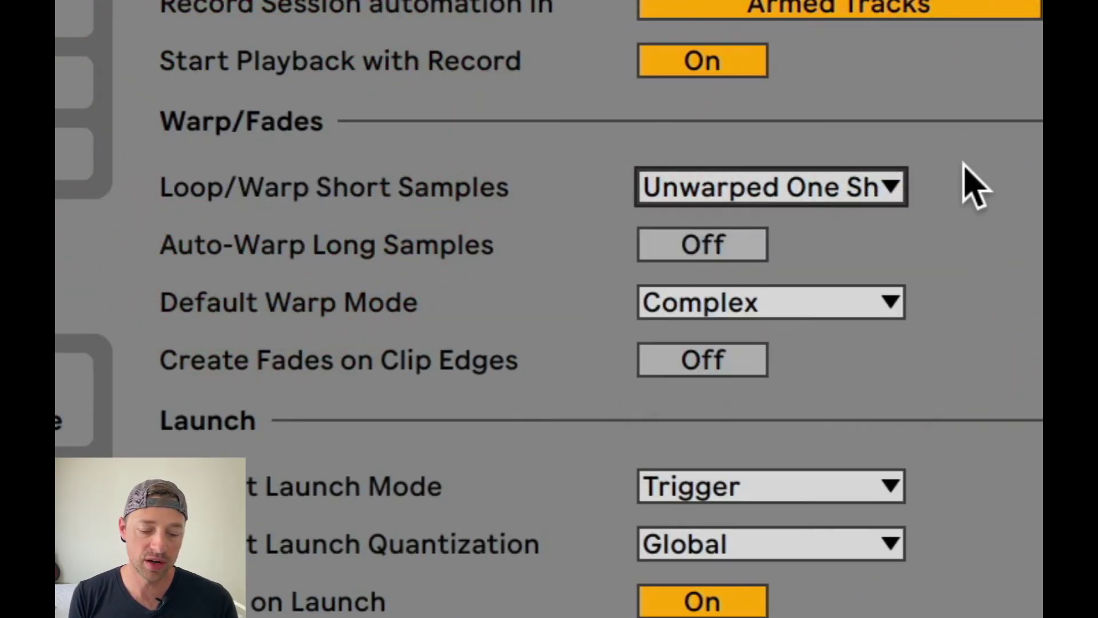
left_click(738, 247)
left_click(735, 243)
left_click(735, 245)
left_click(976, 245)
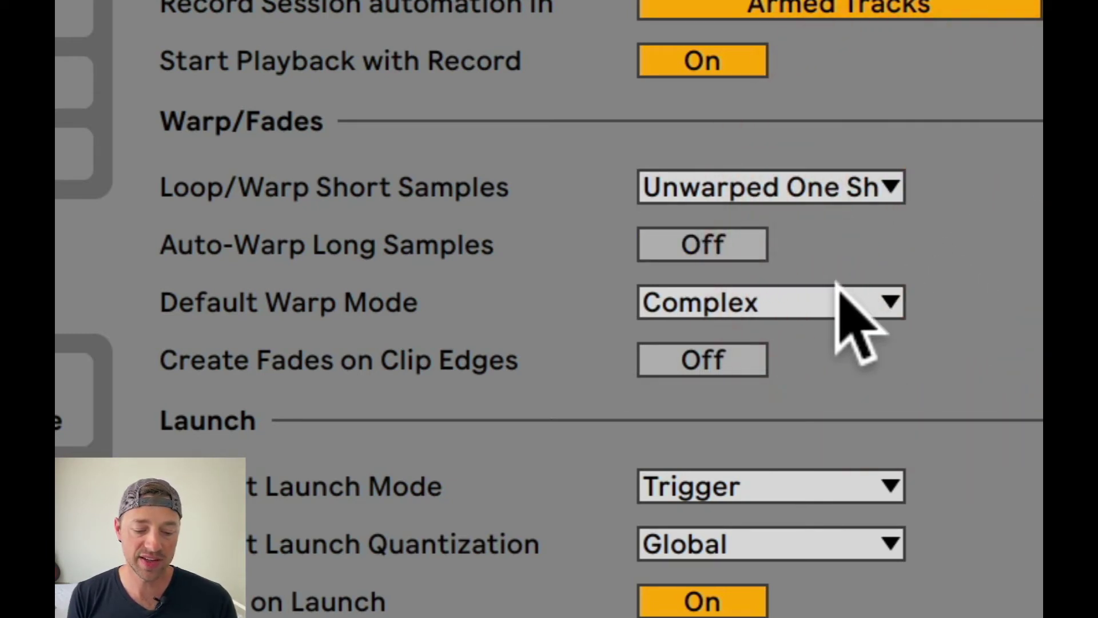
left_click(840, 306)
left_click(1007, 223)
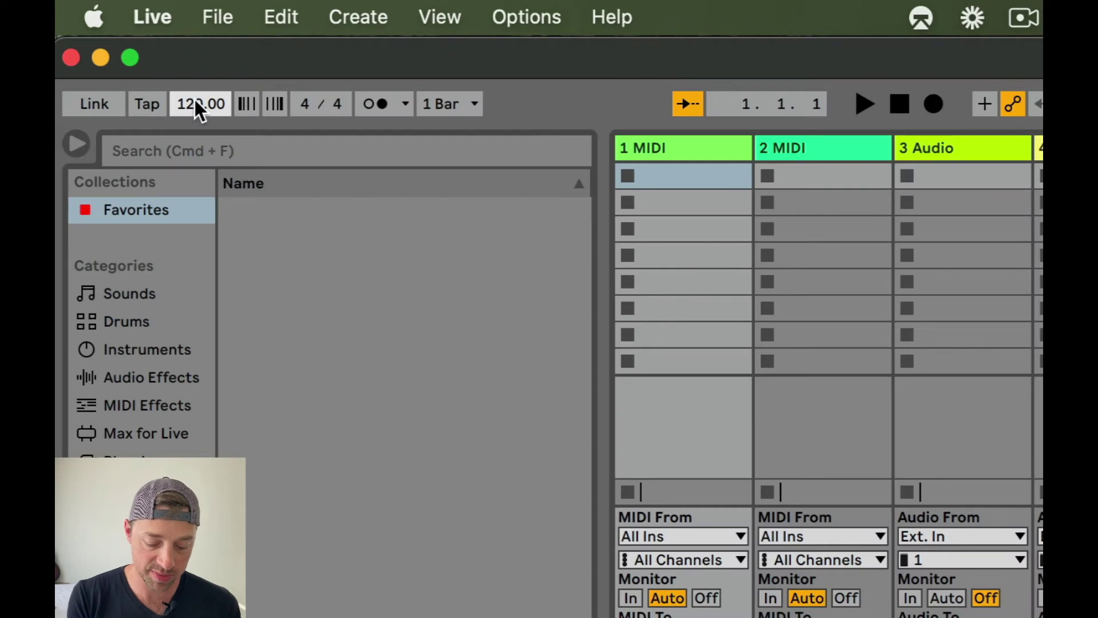
Set tempo to 80 BPM, use the Click metronome sound, enable it, keep 1 Bar quantization
key("Return")
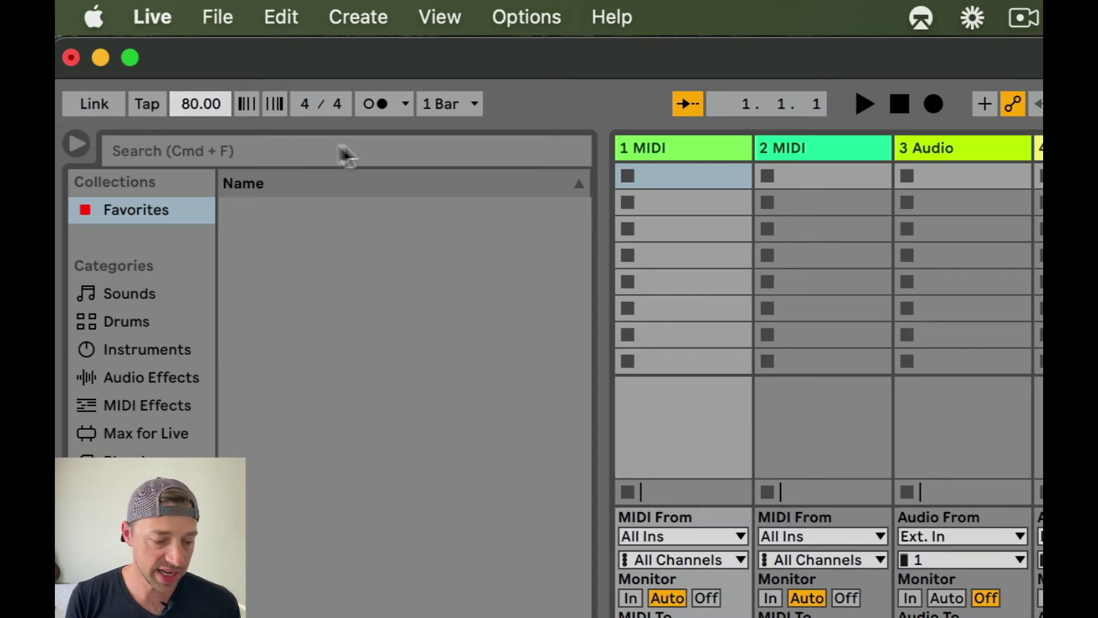
left_click(405, 106)
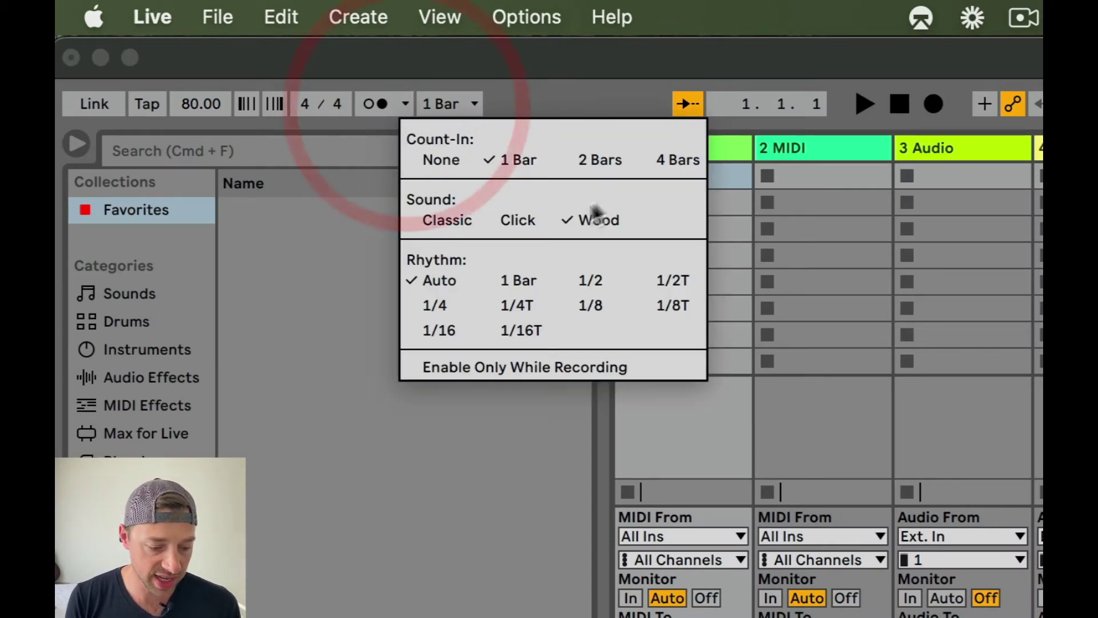
left_click(517, 219)
left_click(405, 104)
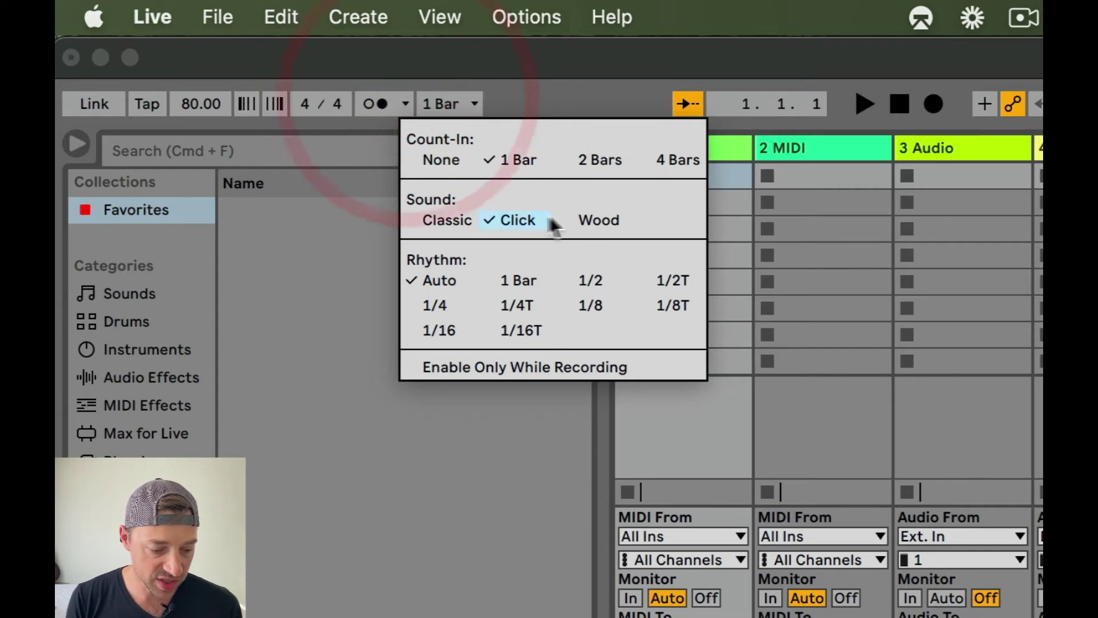
left_click(599, 219)
left_click(378, 104)
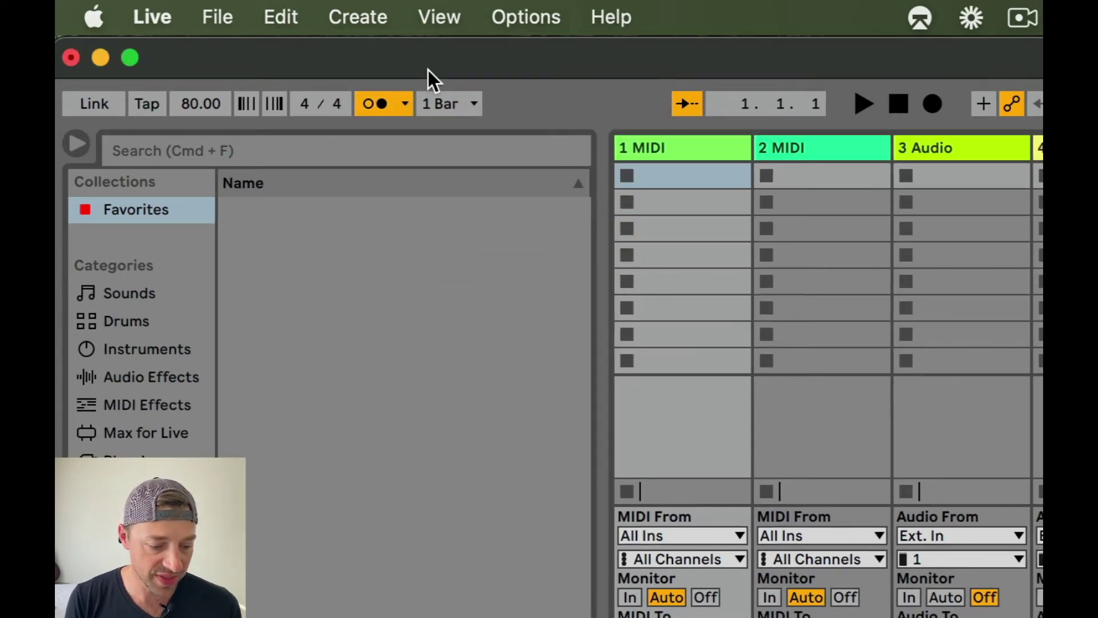
left_click(474, 104)
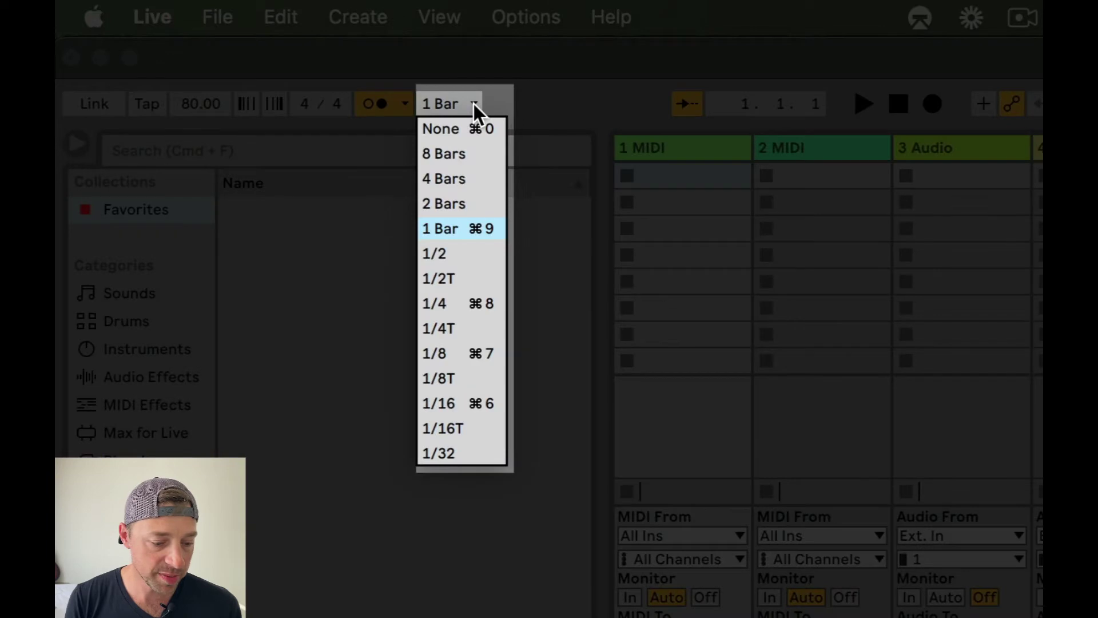
left_click(531, 98)
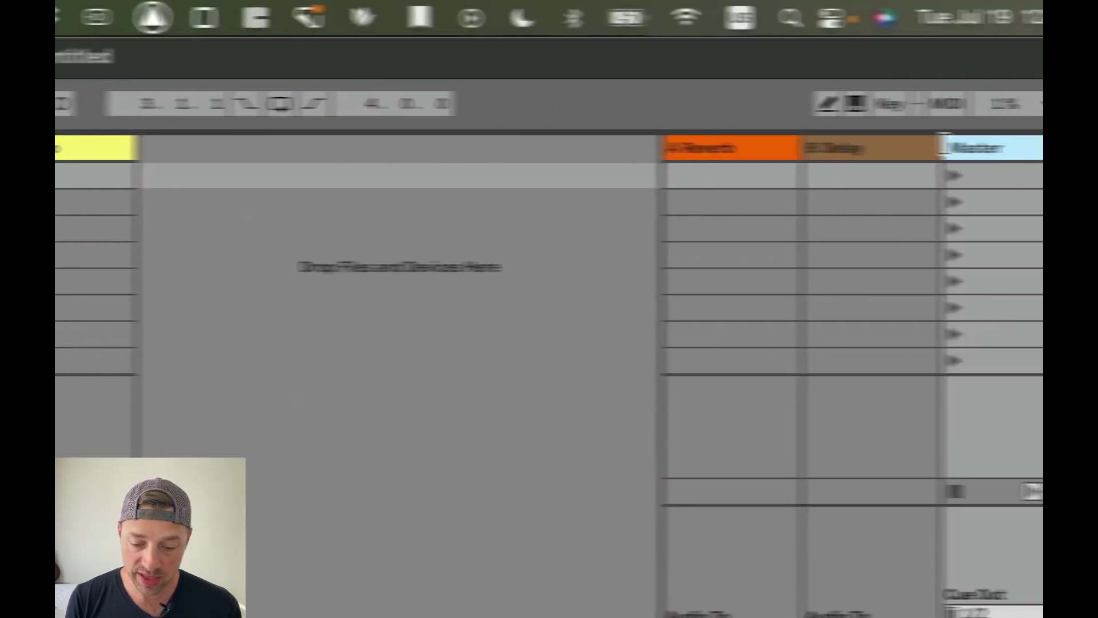
Reveal scene tempos, give scene 1 a 90 BPM tempo, and launch it to test playback
left_click_drag(943, 148, 896, 146)
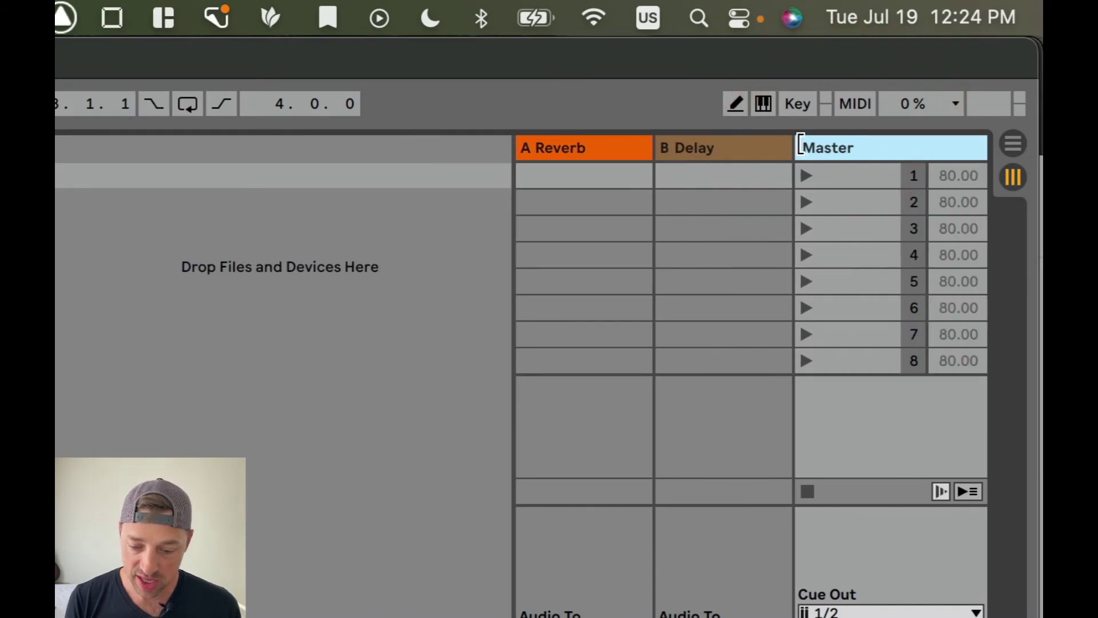
left_click(967, 176)
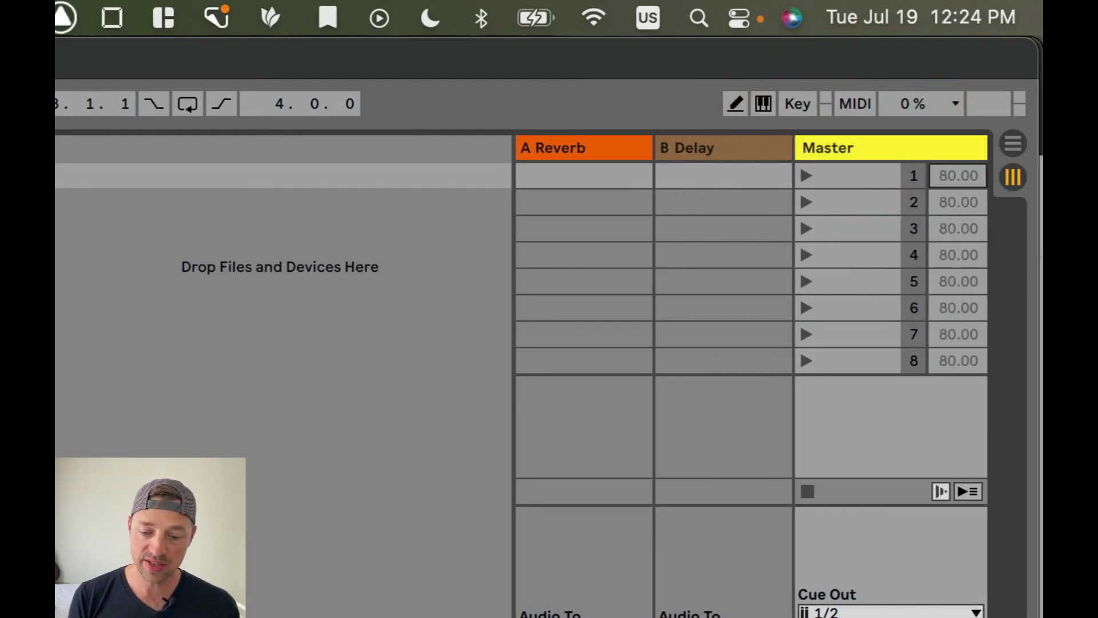
left_click(953, 196)
left_click(947, 189)
type("90")
key("Return")
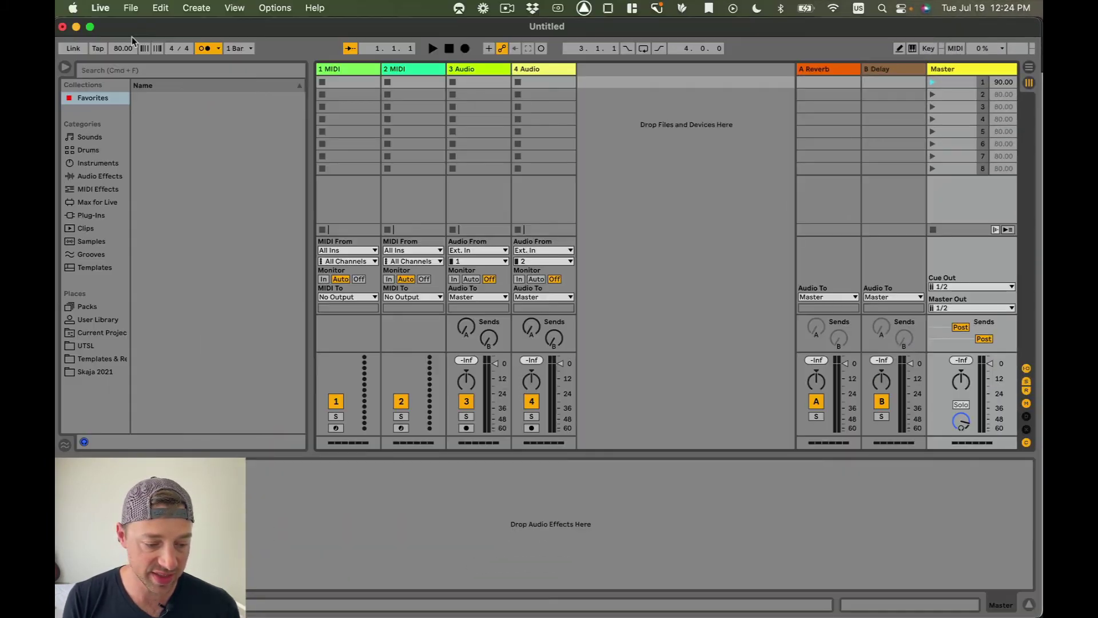
left_click(132, 35)
left_click(933, 81)
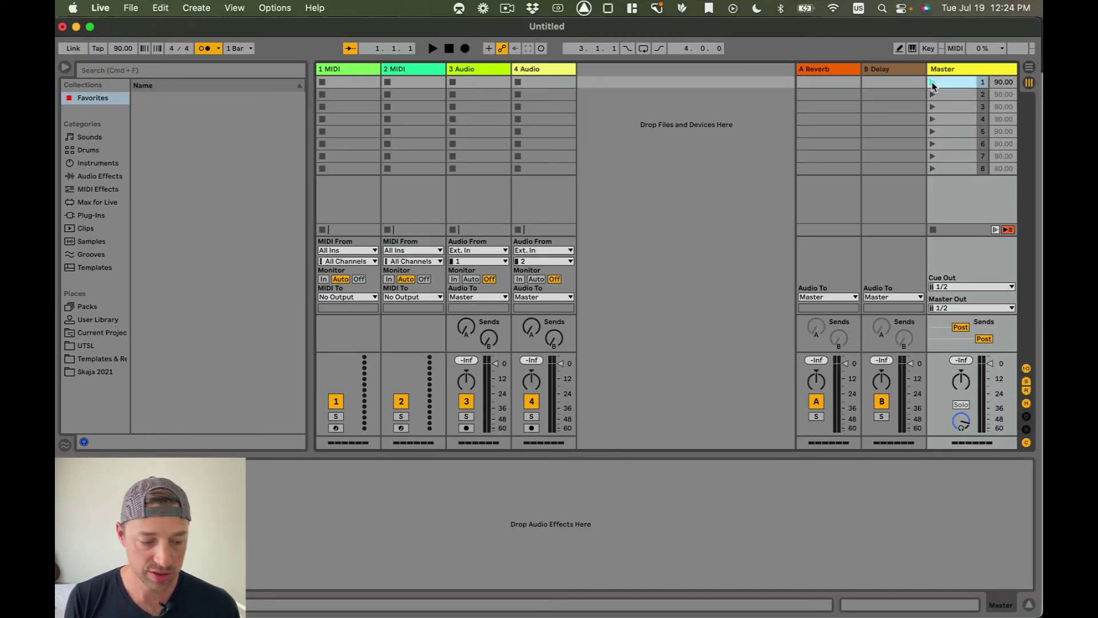
key("space")
key("space")
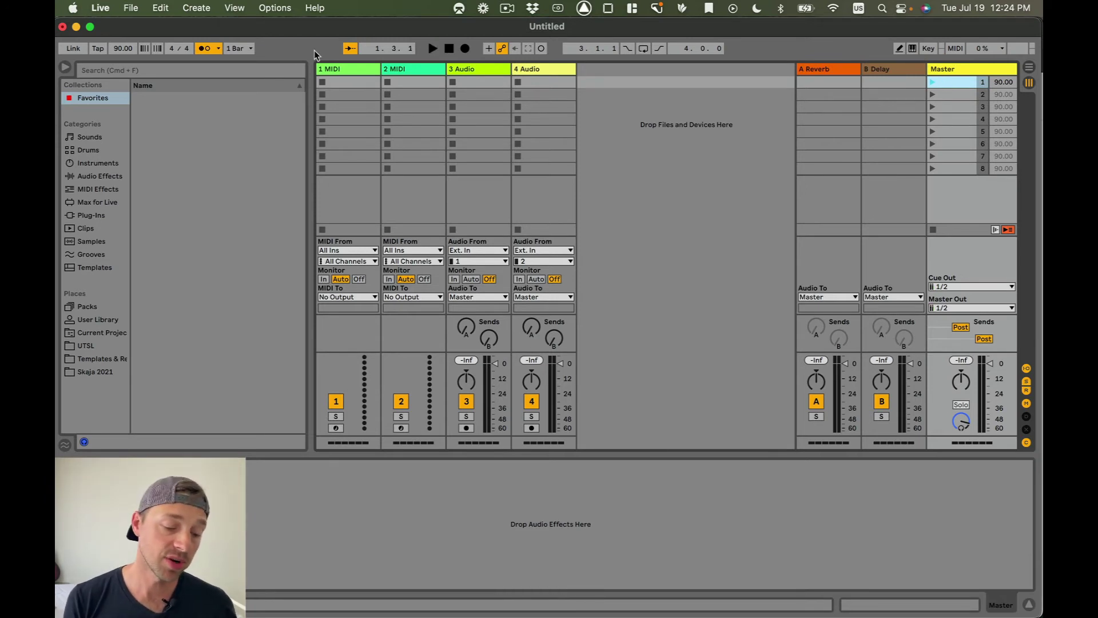
In Key Map mode, assign K to the metronome toggle and R to Session Record
key("super+k")
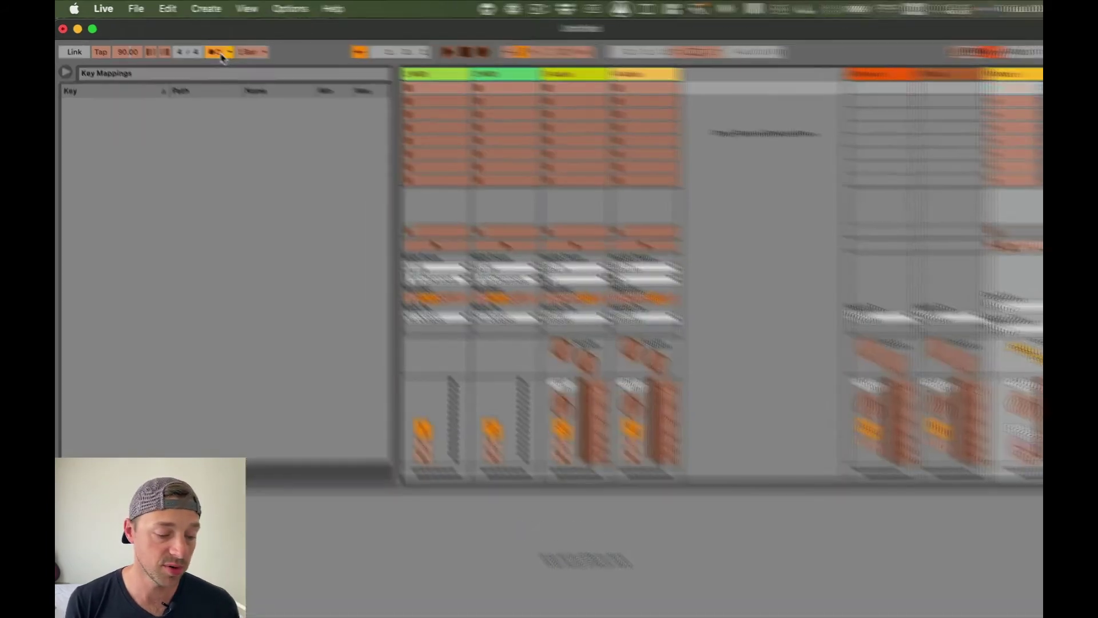
left_click(206, 49)
key("k")
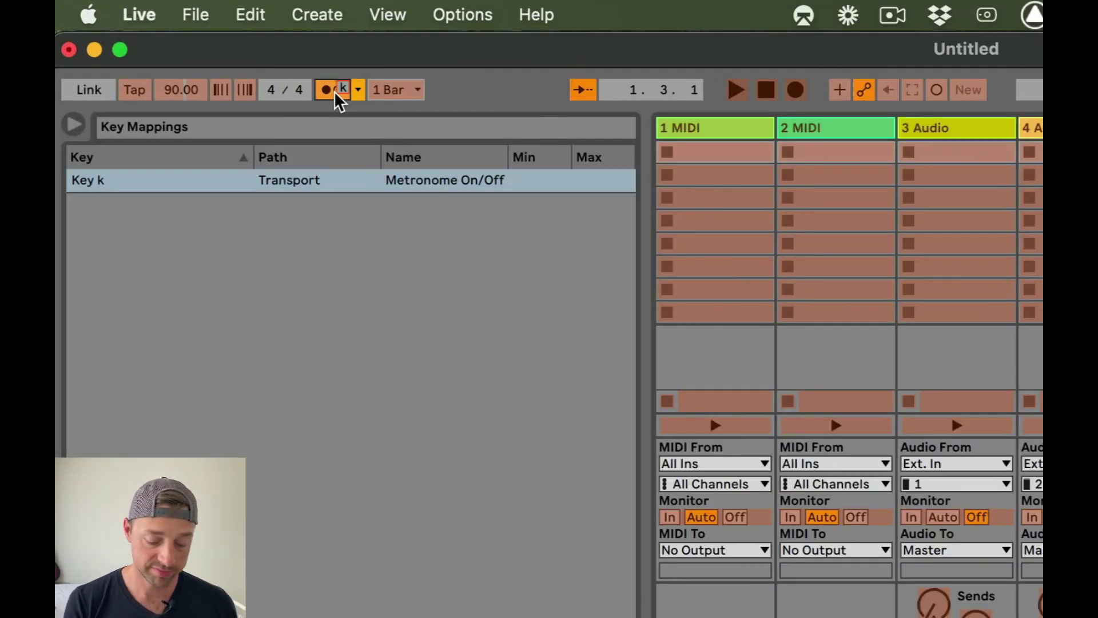
left_click(937, 90)
key("r")
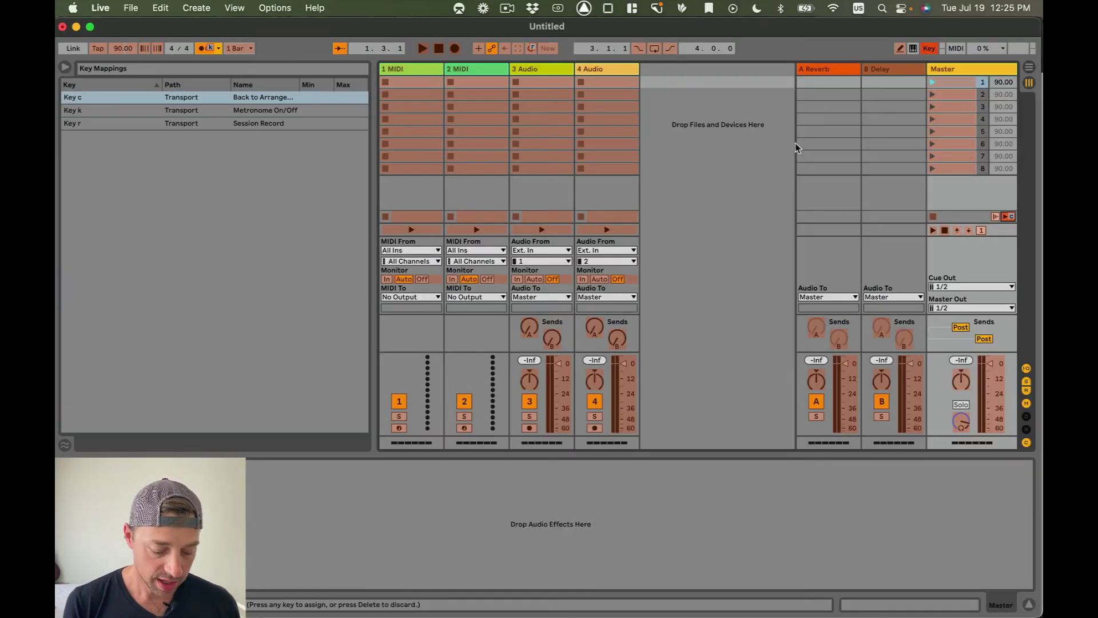
key("super+k")
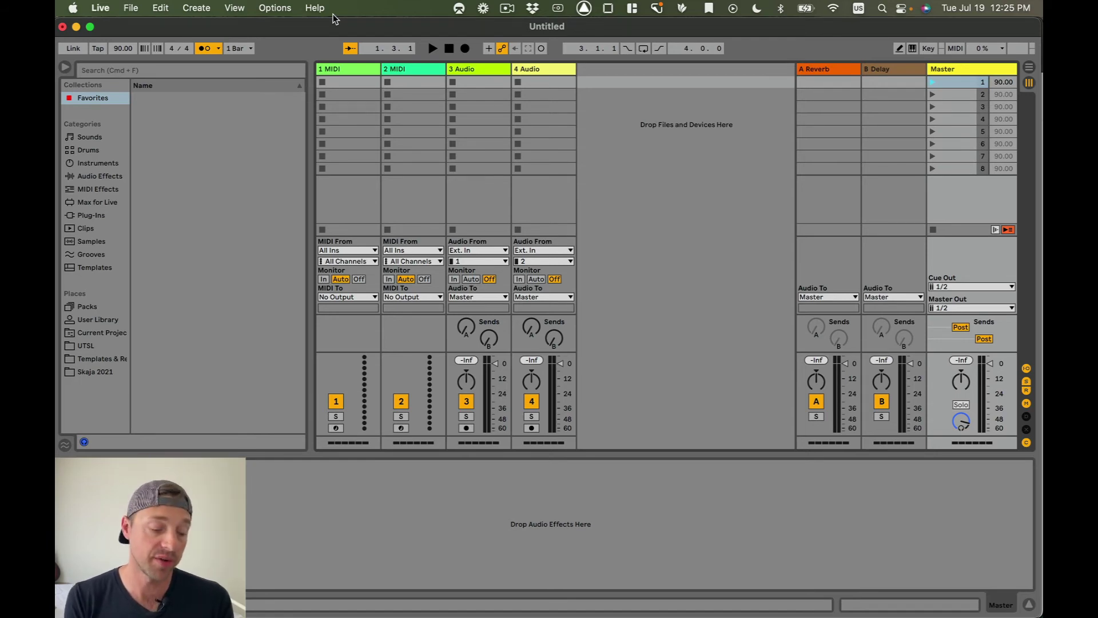
Save the set as a template and find Untitled-7.als in User Library > Templates
left_click(130, 8)
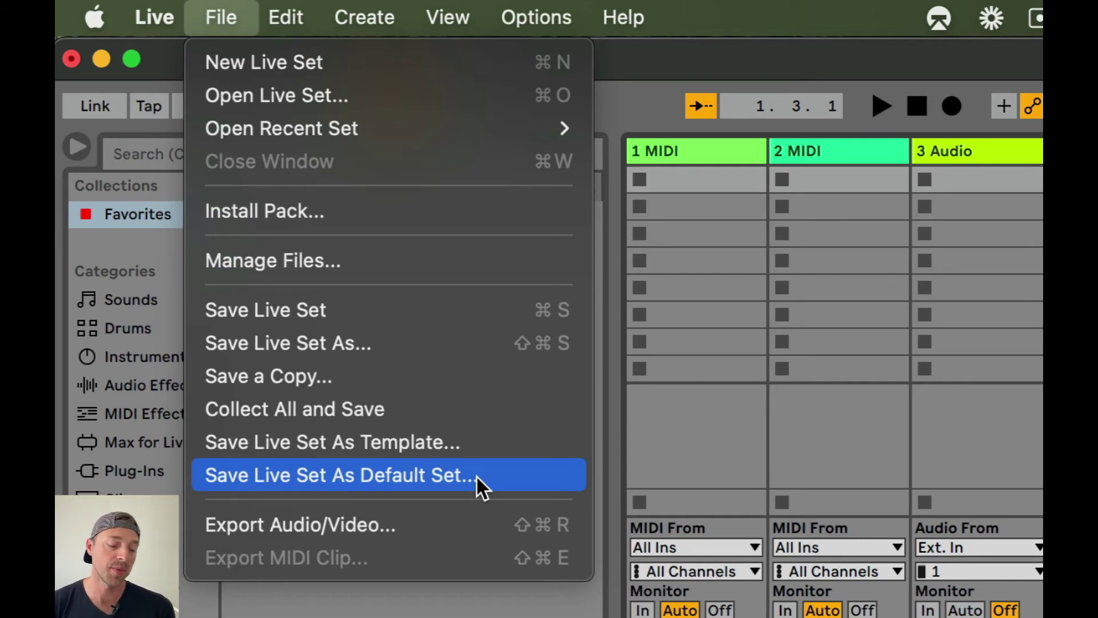
left_click(476, 437)
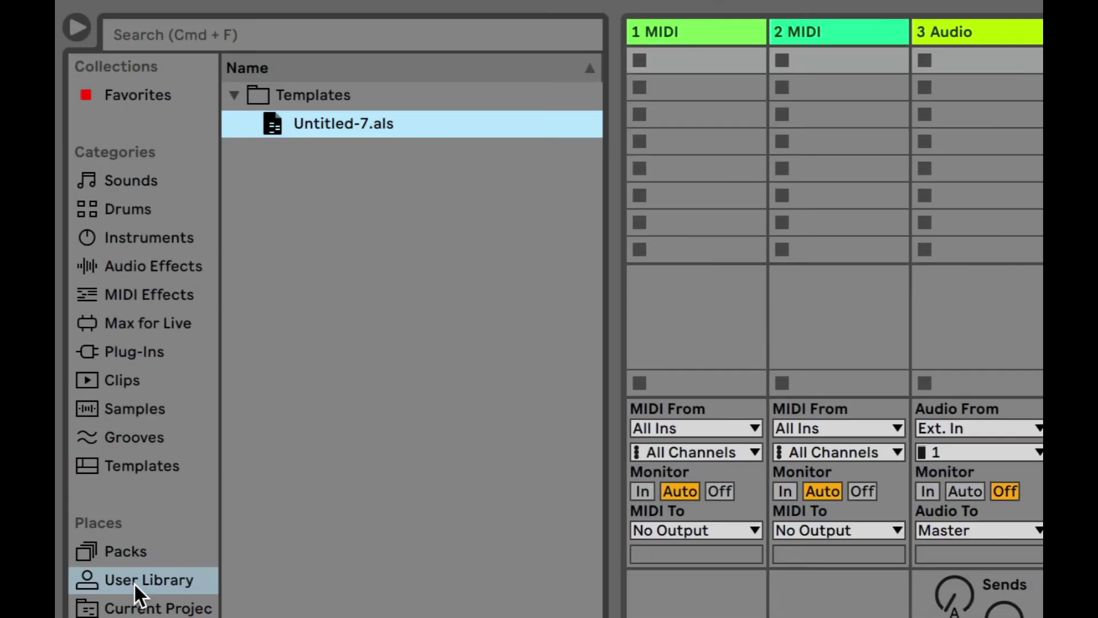
left_click(137, 581)
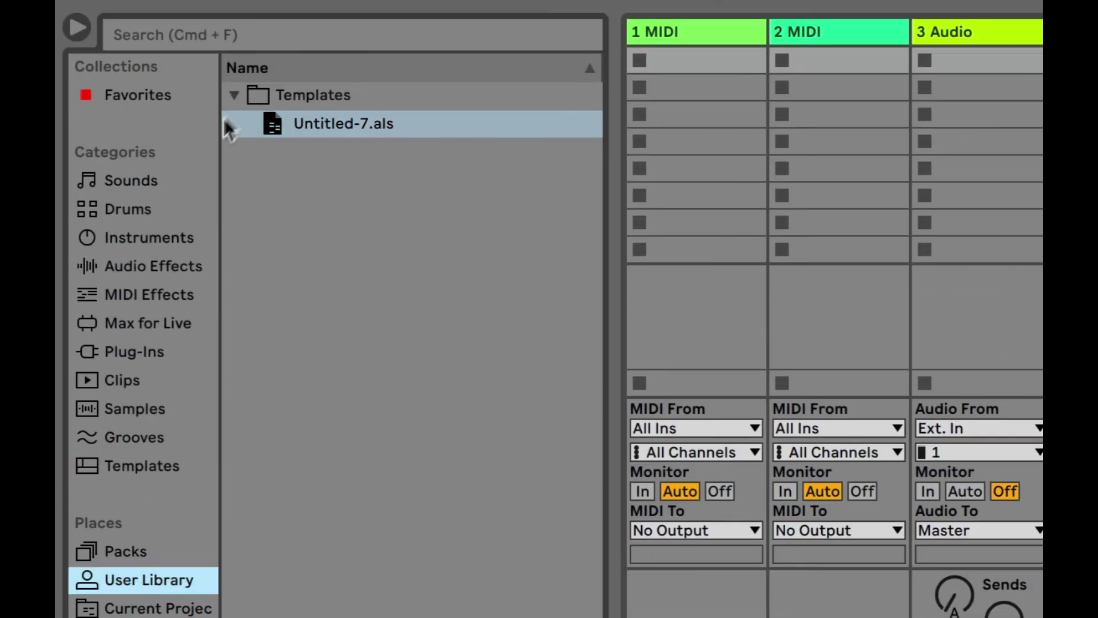
left_click(286, 97)
left_click(441, 124)
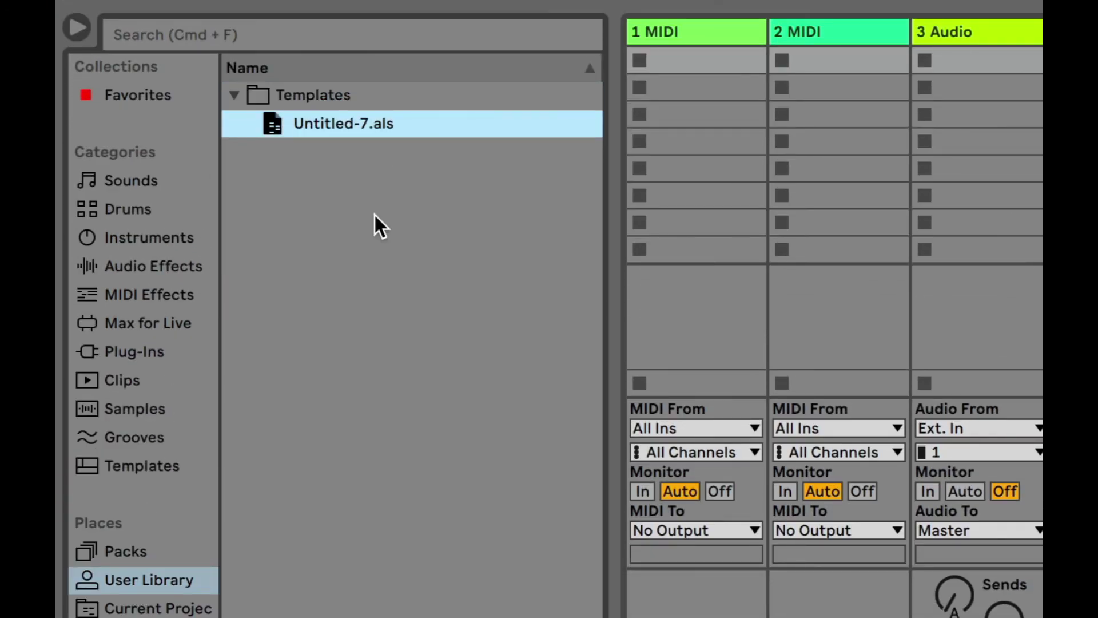